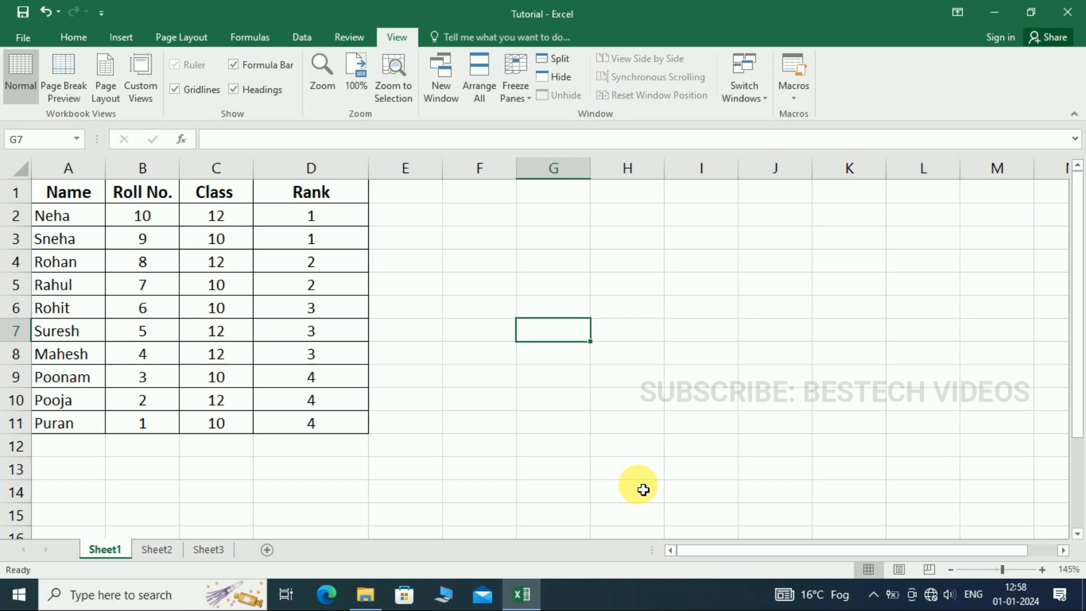
- Look over the student table on Sheet1 and the product table on Sheet2, then return to Sheet1
click(73, 37)
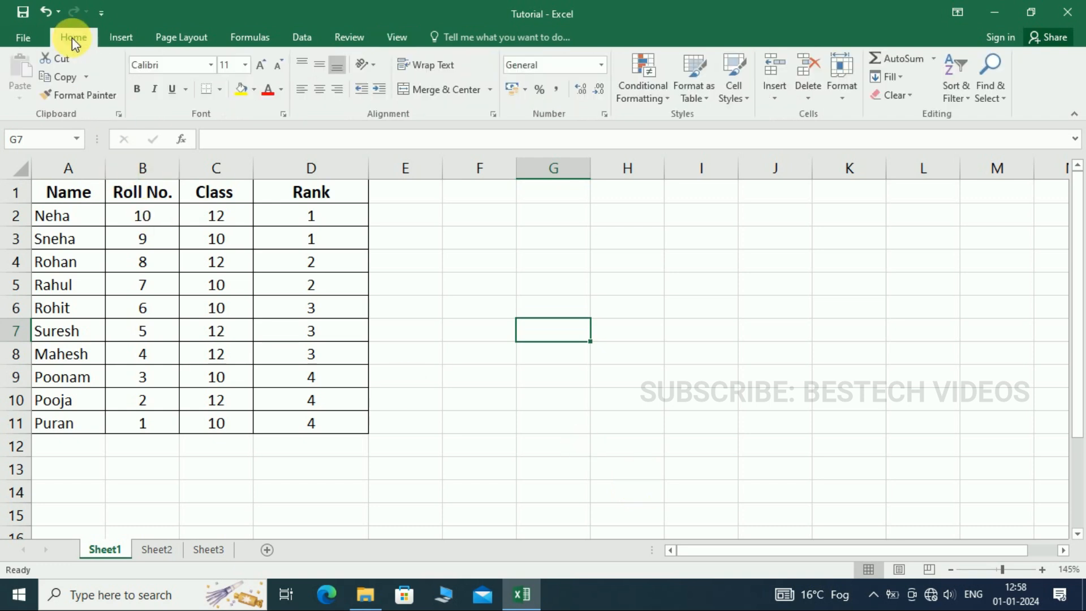
drag(71, 195, 318, 424)
click(155, 548)
drag(70, 192, 346, 344)
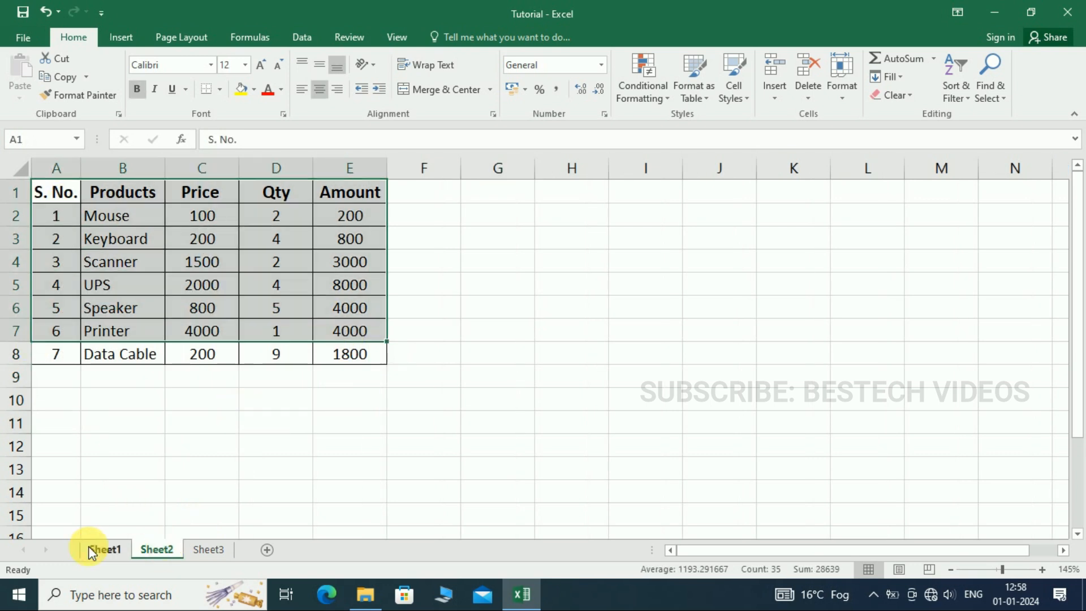
click(92, 552)
click(452, 362)
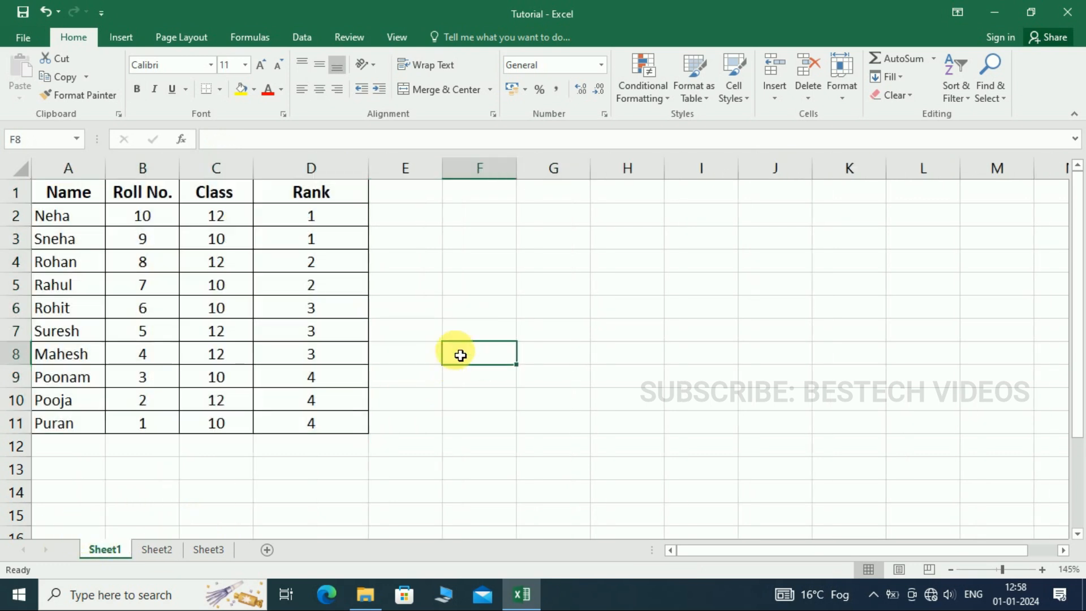
click(403, 36)
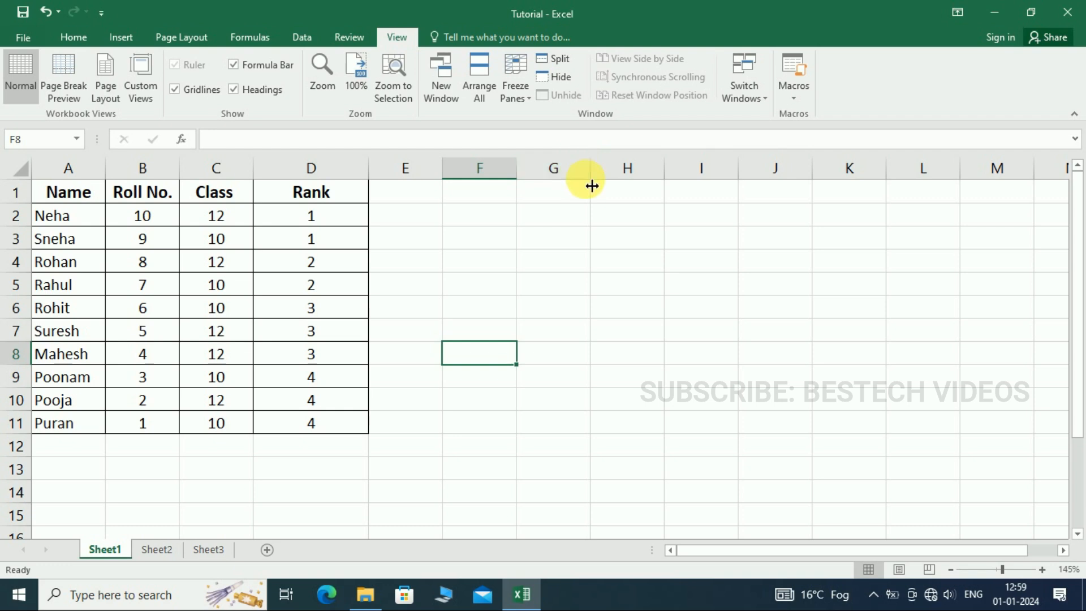
click(795, 102)
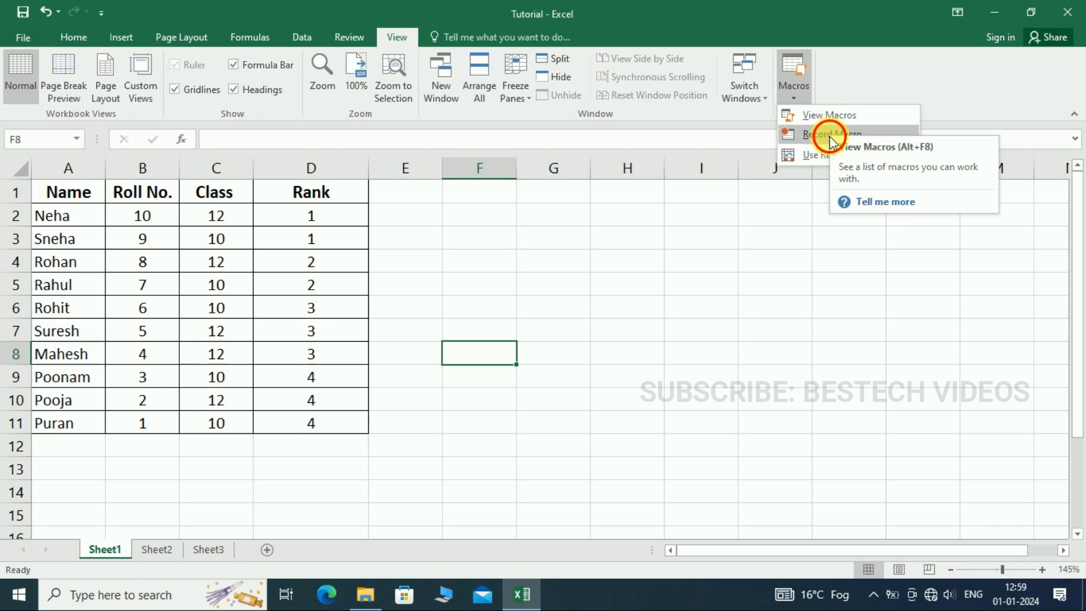
key(F1)
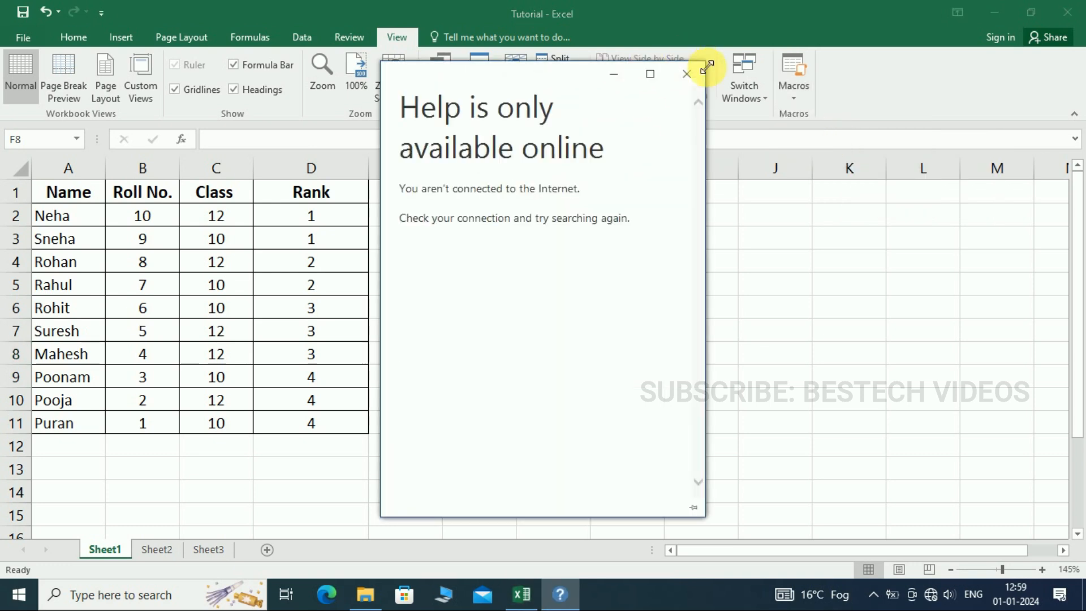
click(688, 73)
- Start recording a macro named Students with the shortcut key Ctrl+t, stored in This Workbook
click(799, 100)
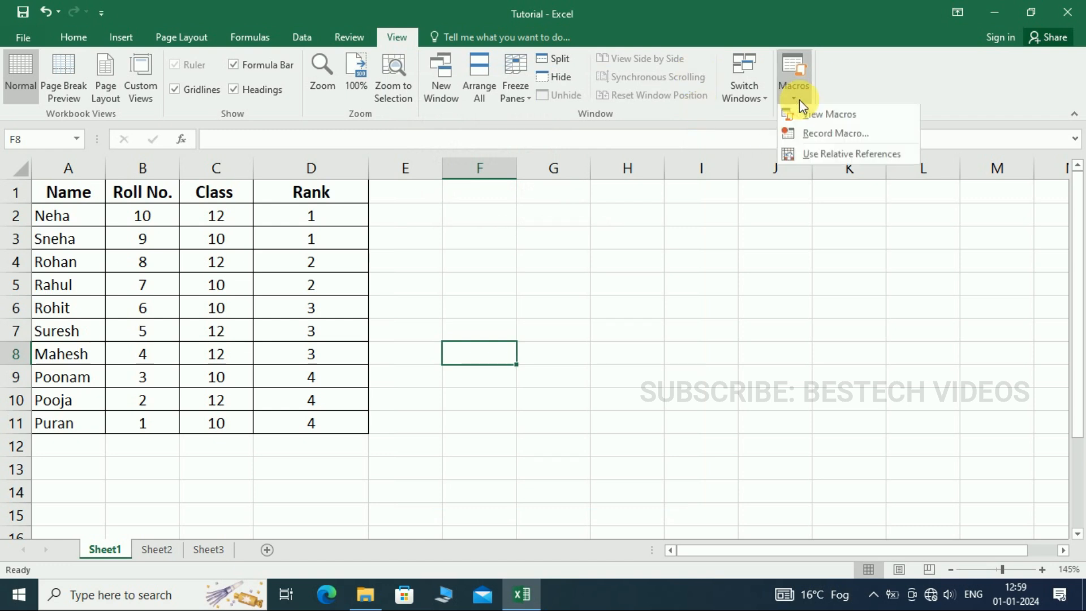
click(809, 129)
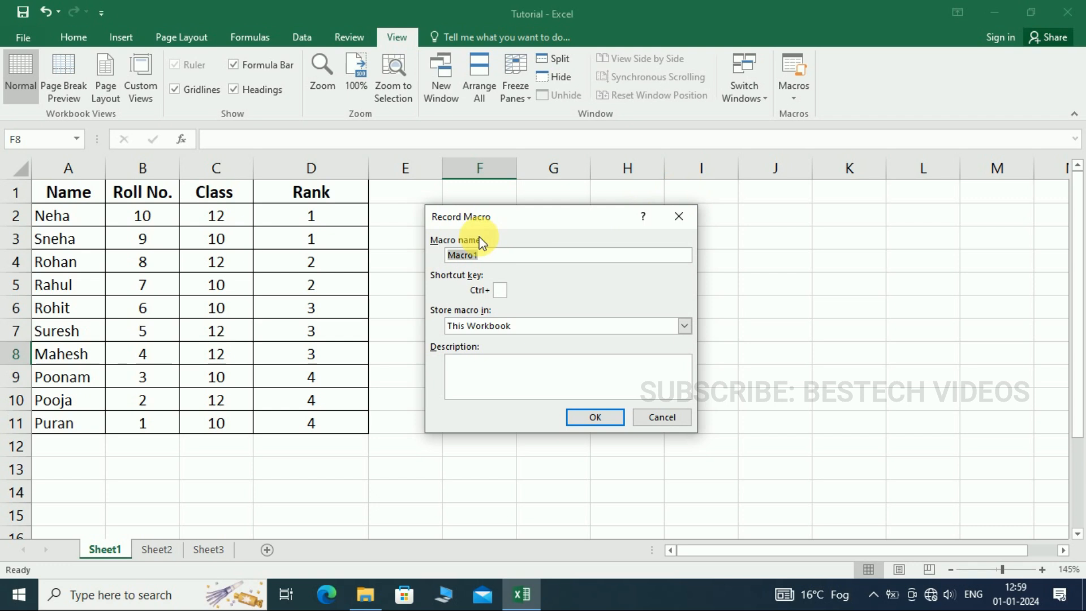
click(449, 255)
double_click(448, 255)
text(Students)
click(501, 290)
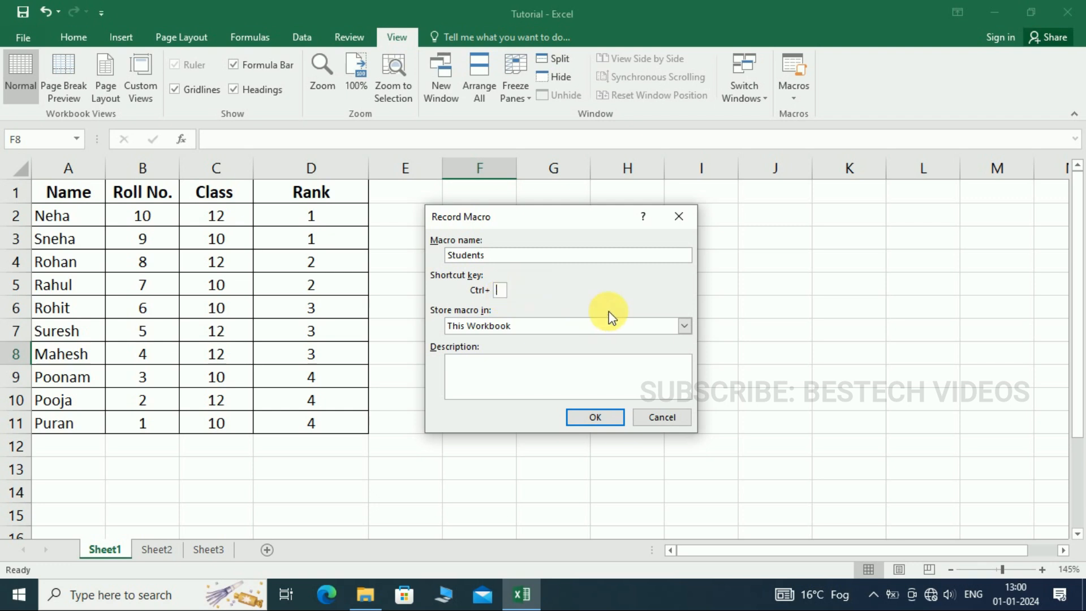
text(t)
click(686, 326)
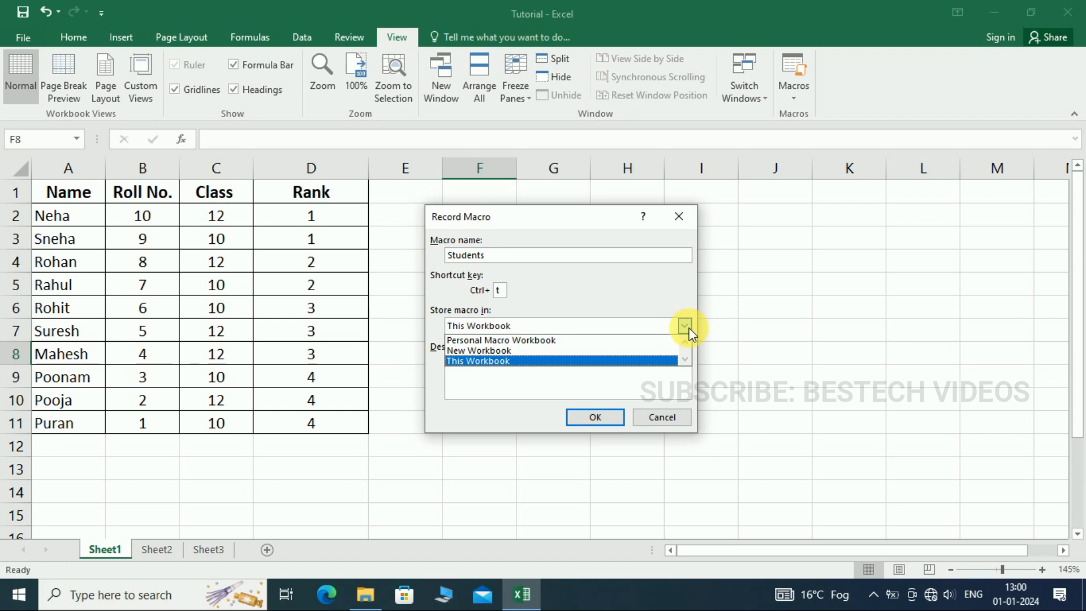
click(685, 327)
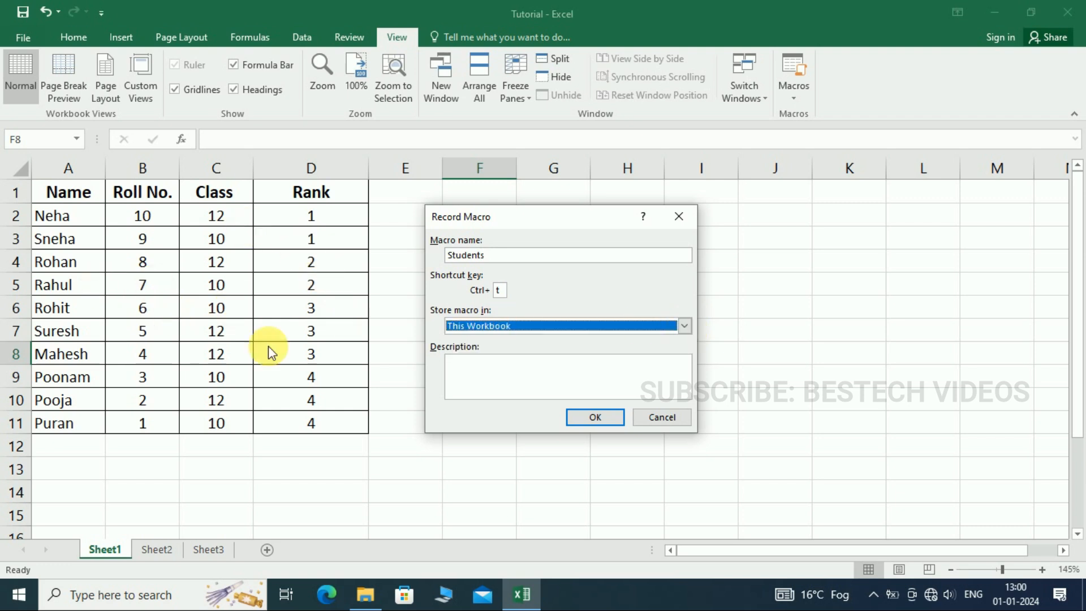
click(613, 417)
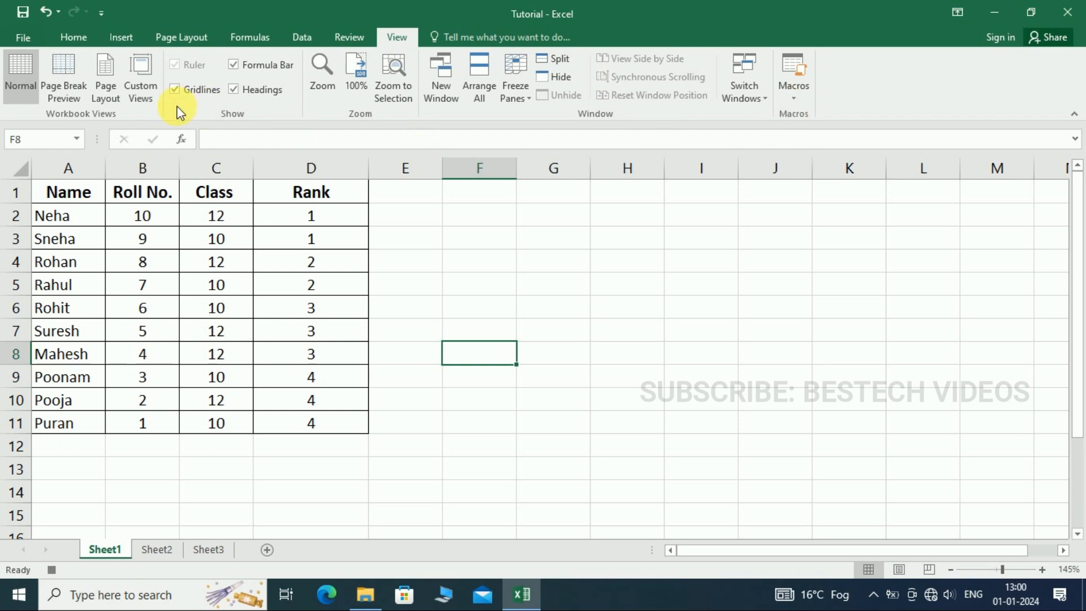
- Fill the header cells A1:D1 with yellow and set their font color to green
drag(68, 194, 311, 204)
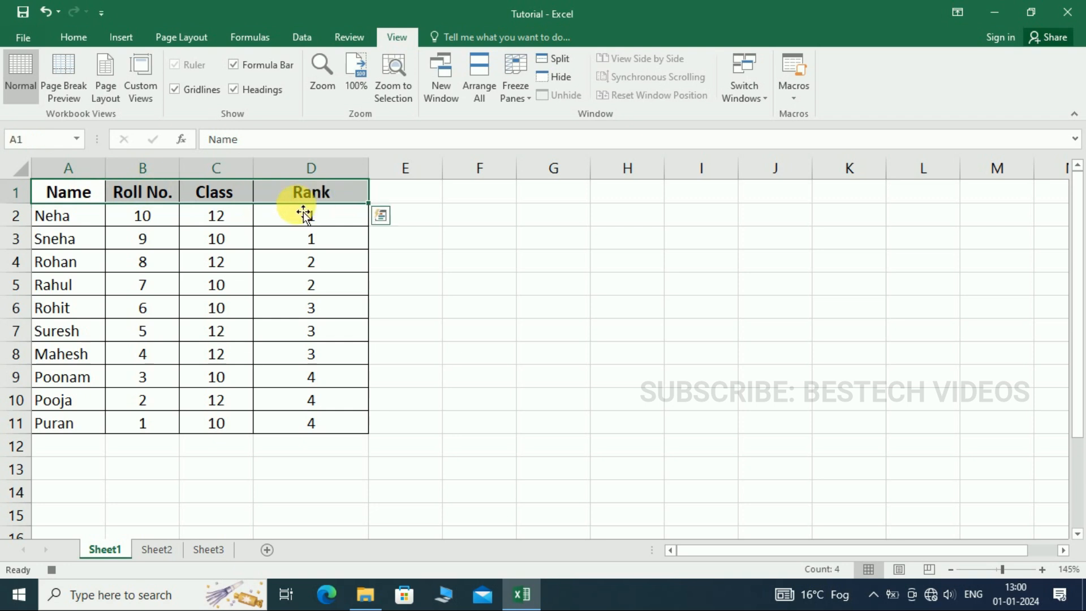
click(86, 34)
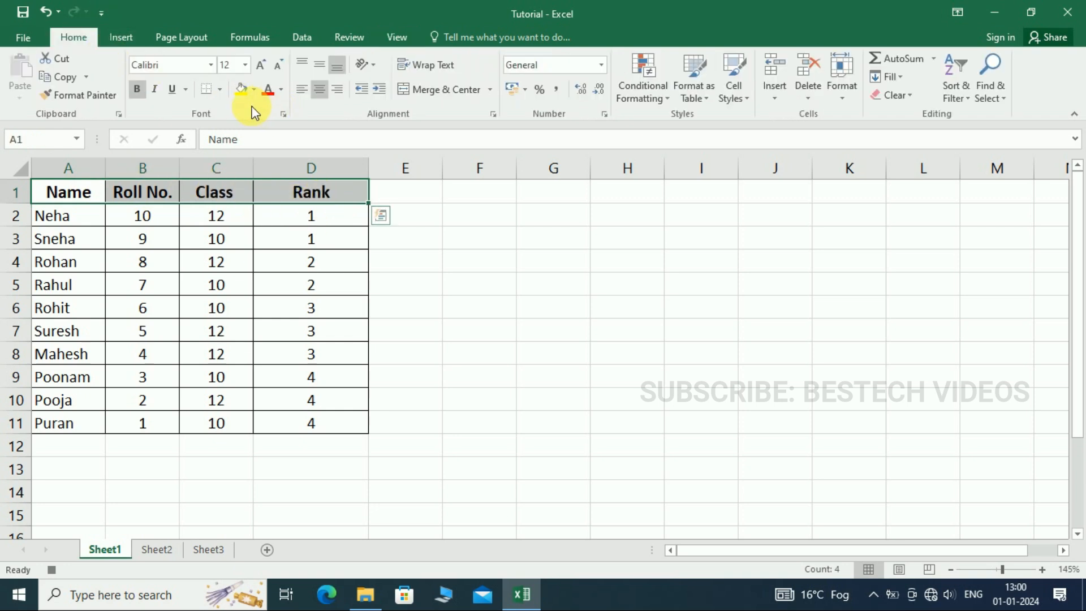
click(242, 91)
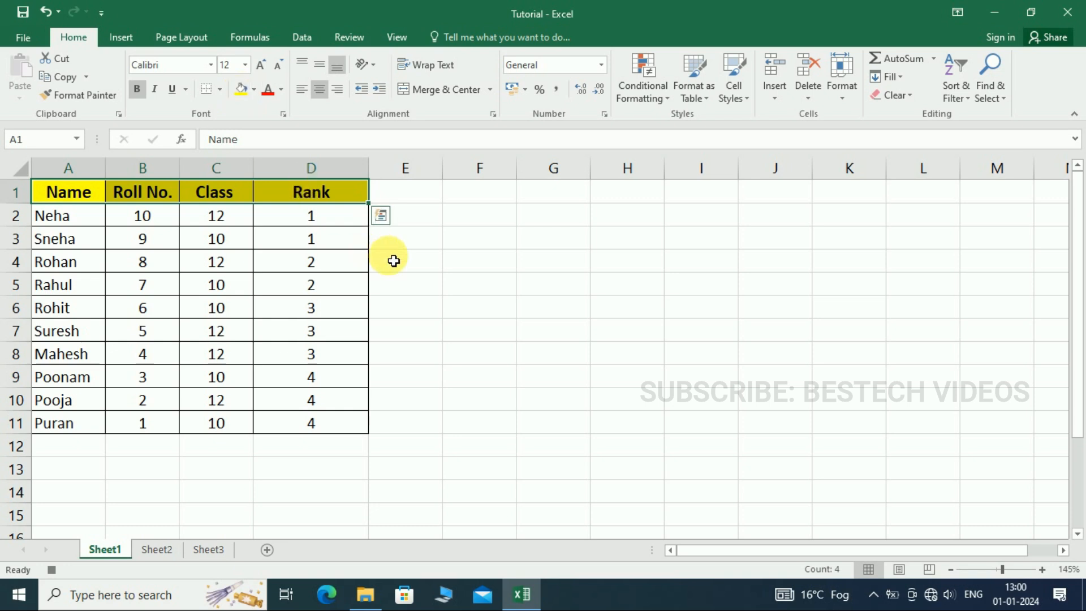
click(282, 89)
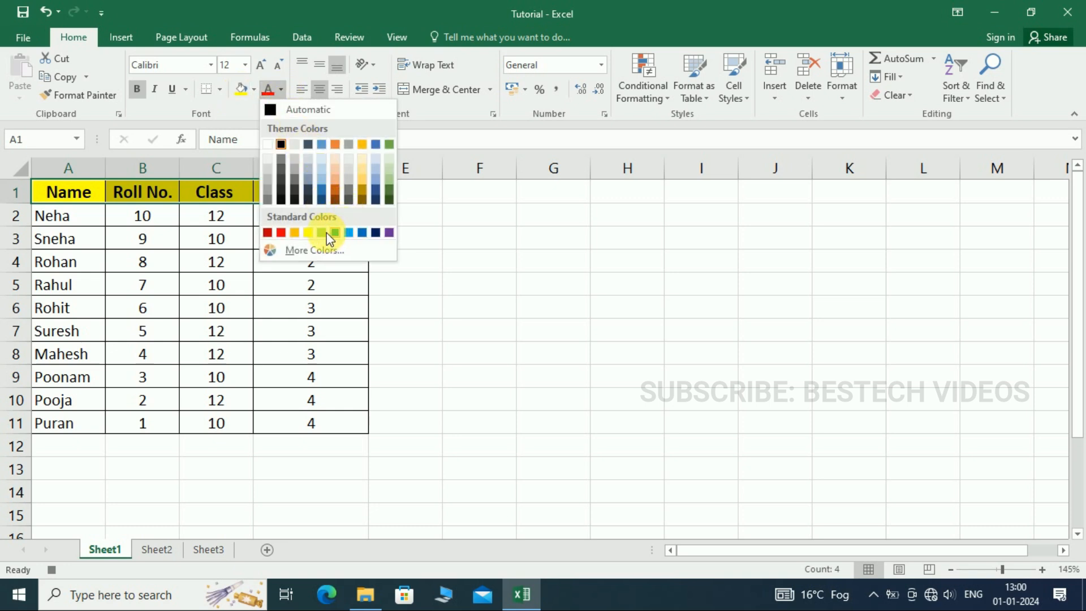
key(Escape)
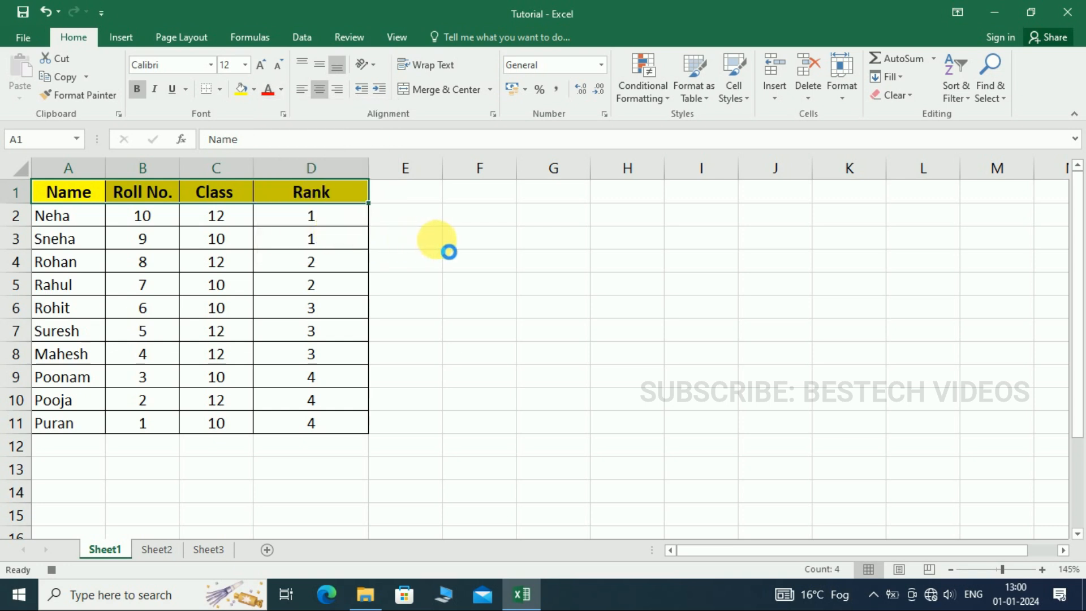
click(439, 241)
- Fill the student name cells A2:A11 with orange
drag(85, 218, 89, 428)
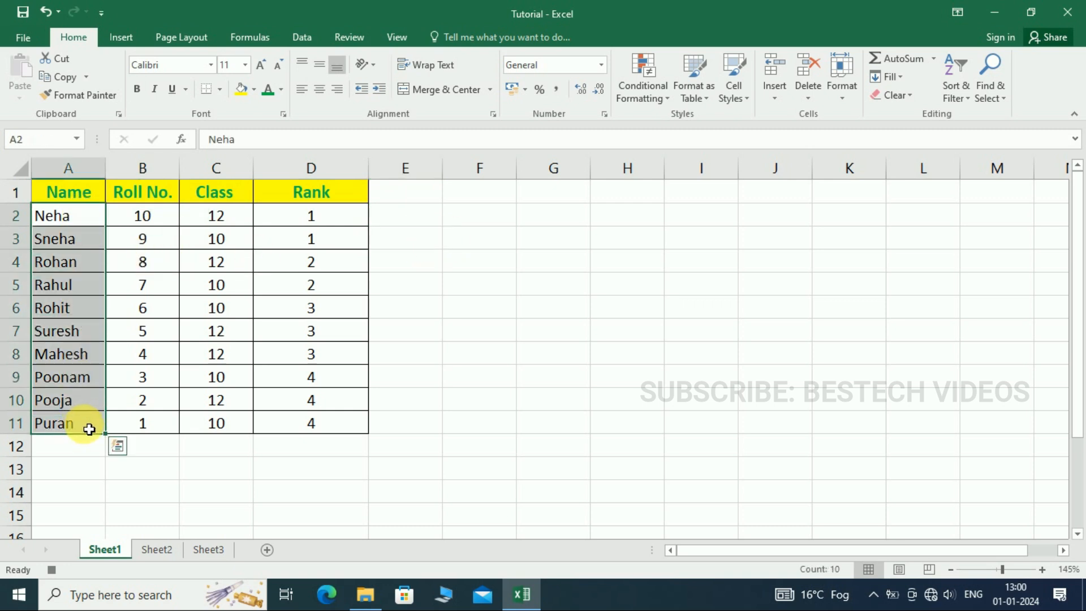
click(253, 90)
click(267, 215)
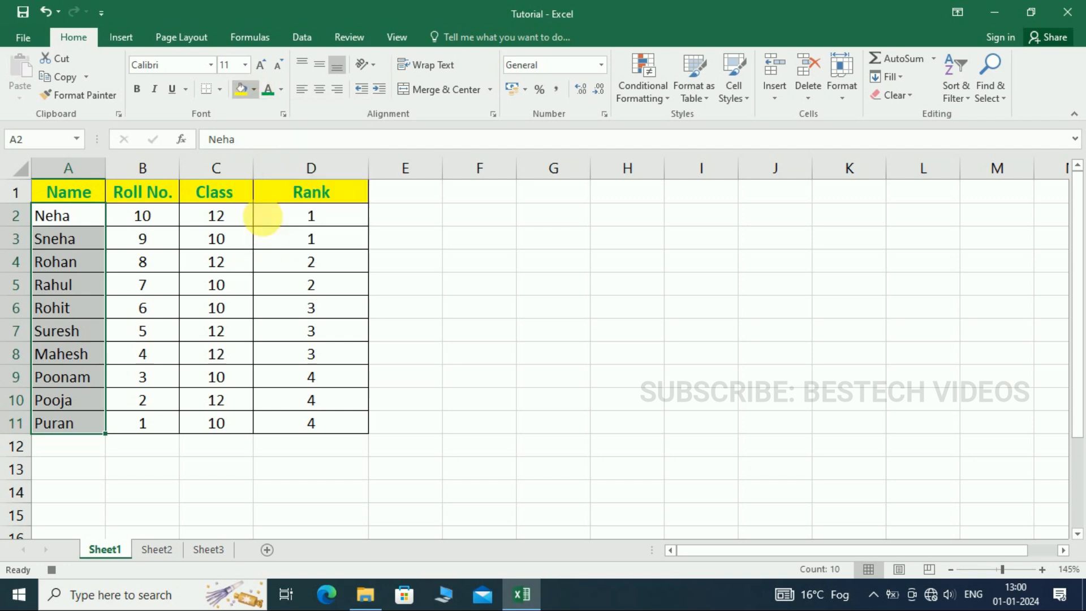
click(478, 281)
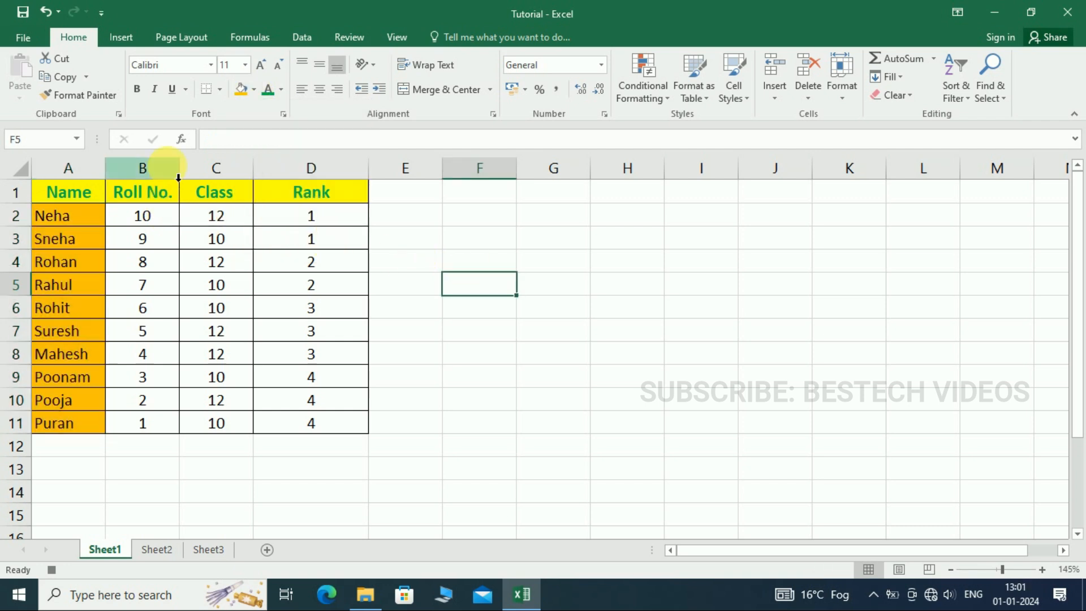
- Slightly widen columns B, C and D and increase the height of header row 1
drag(180, 168, 192, 169)
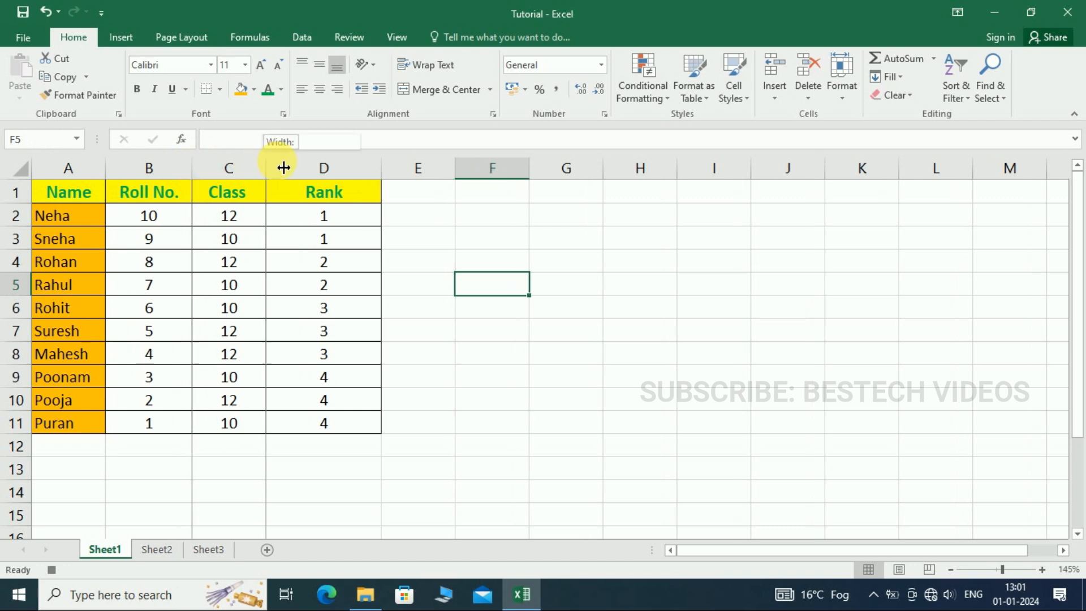
drag(265, 172, 287, 170)
drag(402, 170, 427, 175)
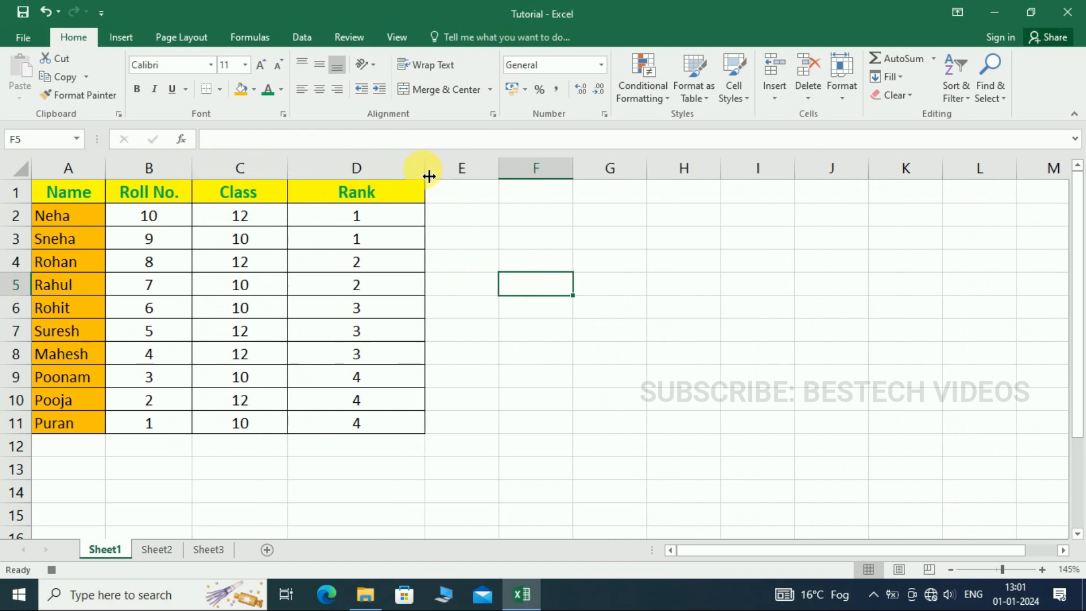
drag(19, 204, 25, 217)
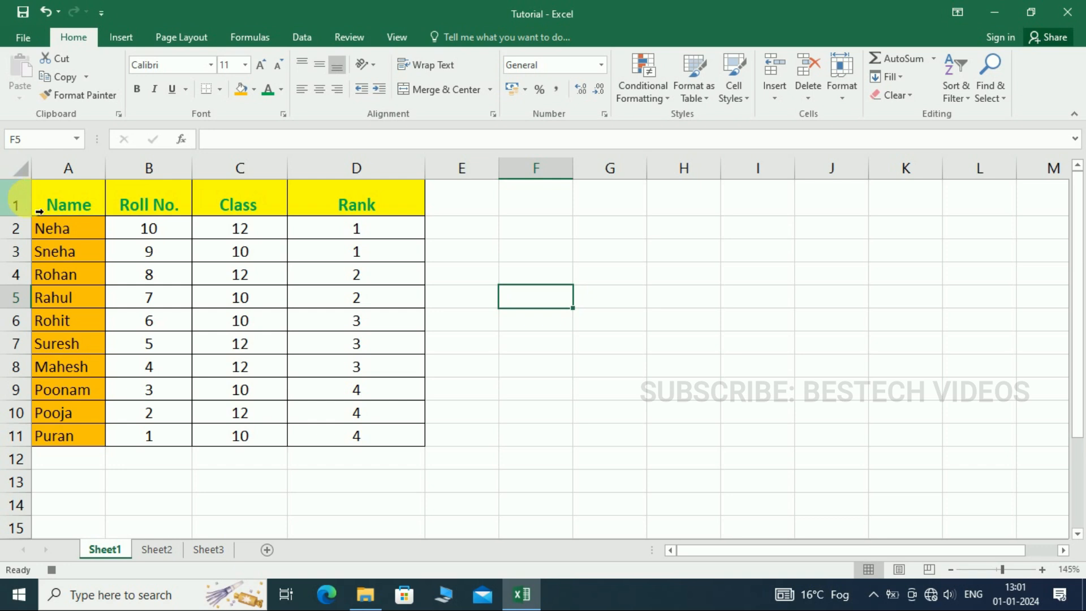
- Select the whole student table A1:D11 and stop recording the macro
click(98, 214)
drag(97, 213, 384, 446)
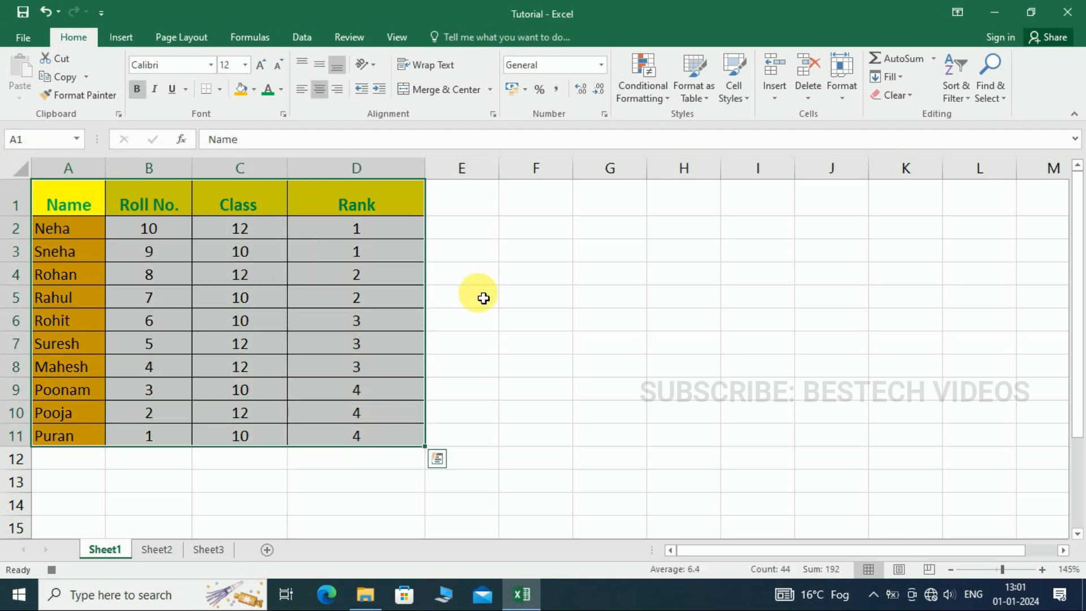
click(399, 39)
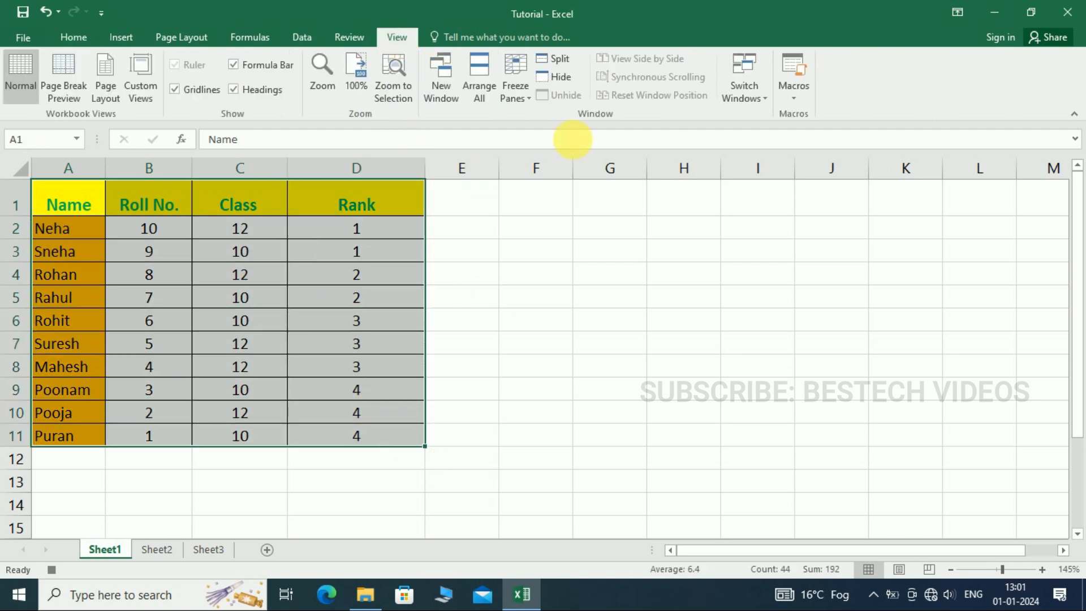
click(796, 100)
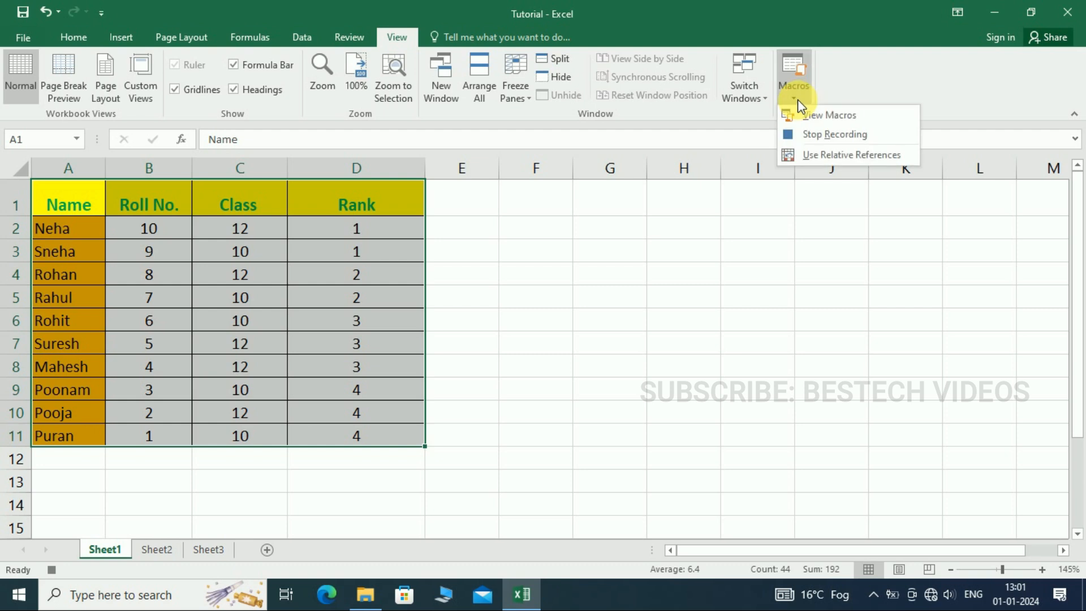
click(824, 135)
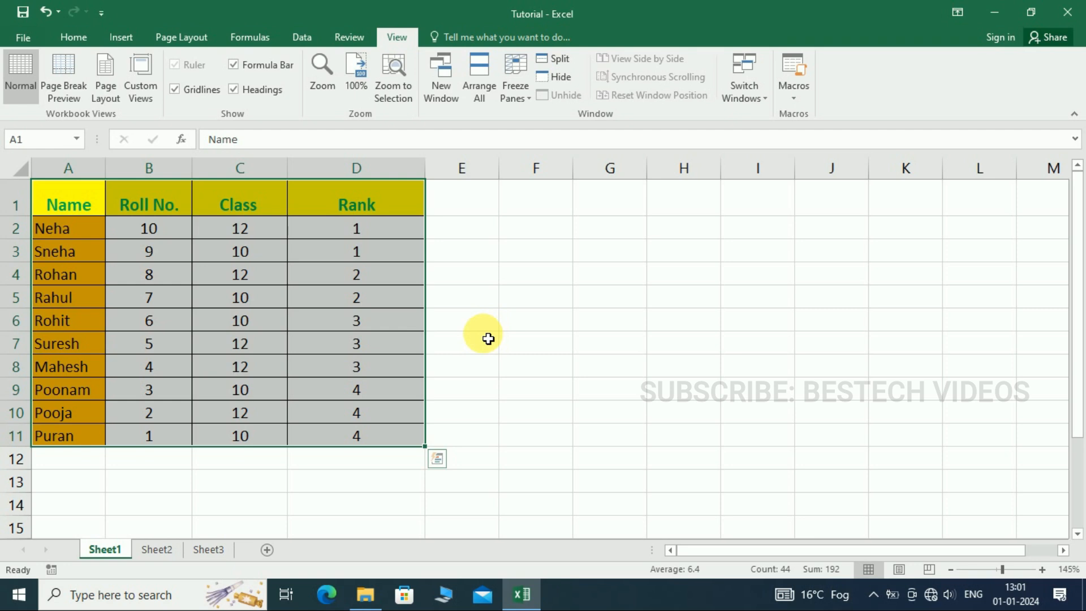
click(488, 338)
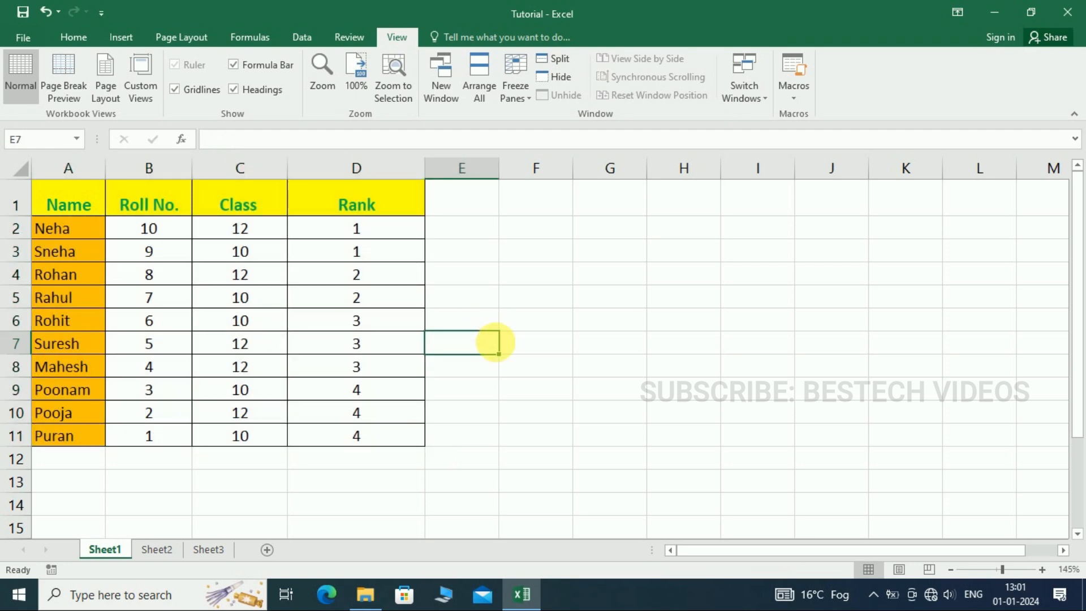
- Check the list of available macros on Sheet2 and run the Students macro on the product table
click(171, 551)
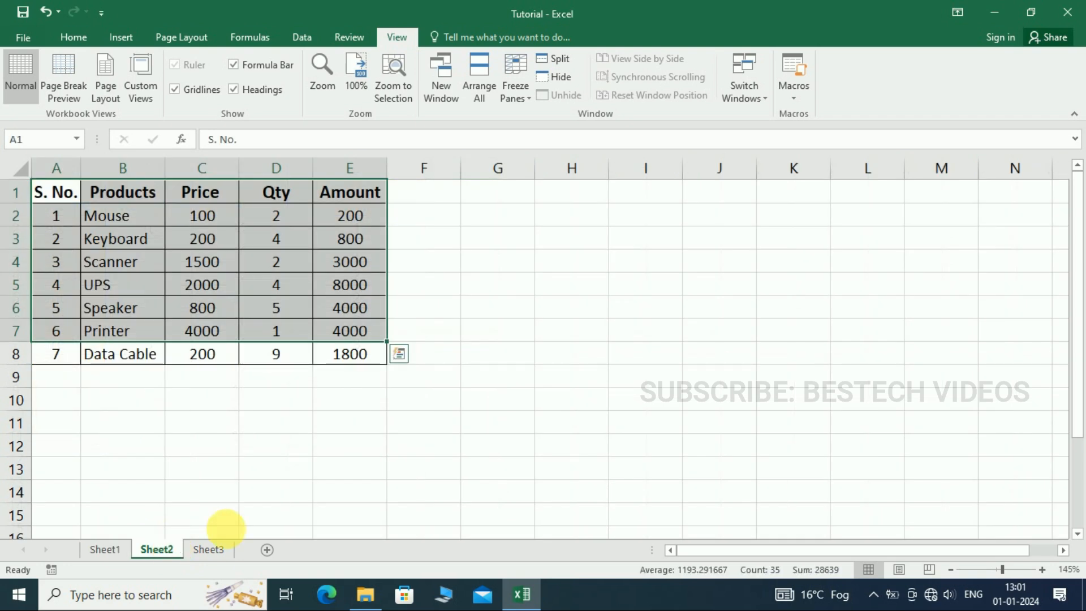
click(364, 449)
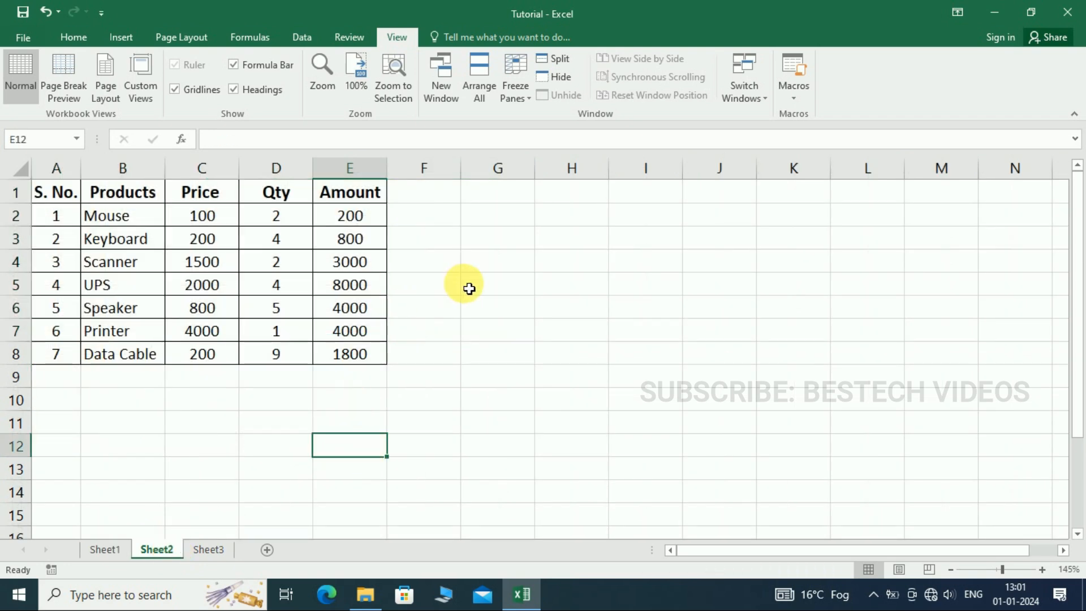
click(805, 96)
click(802, 111)
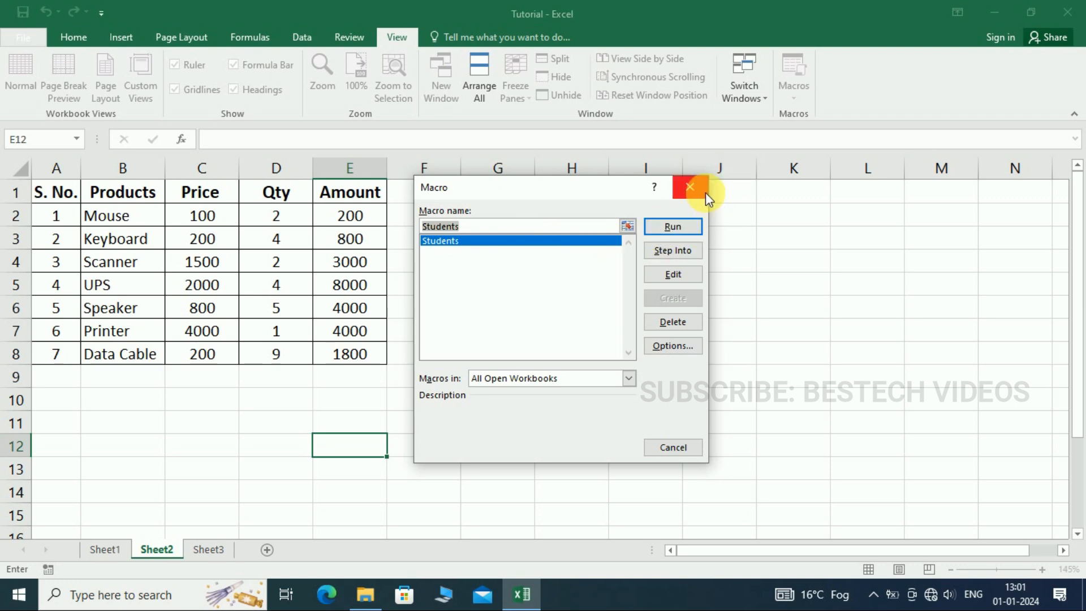
click(691, 187)
click(490, 306)
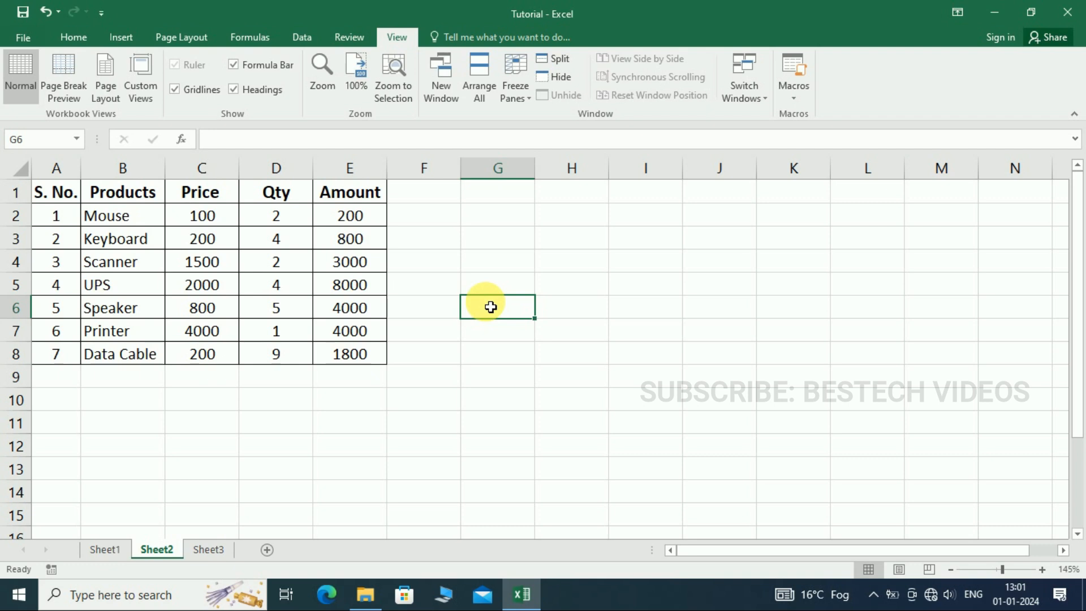
key(ctrl+q)
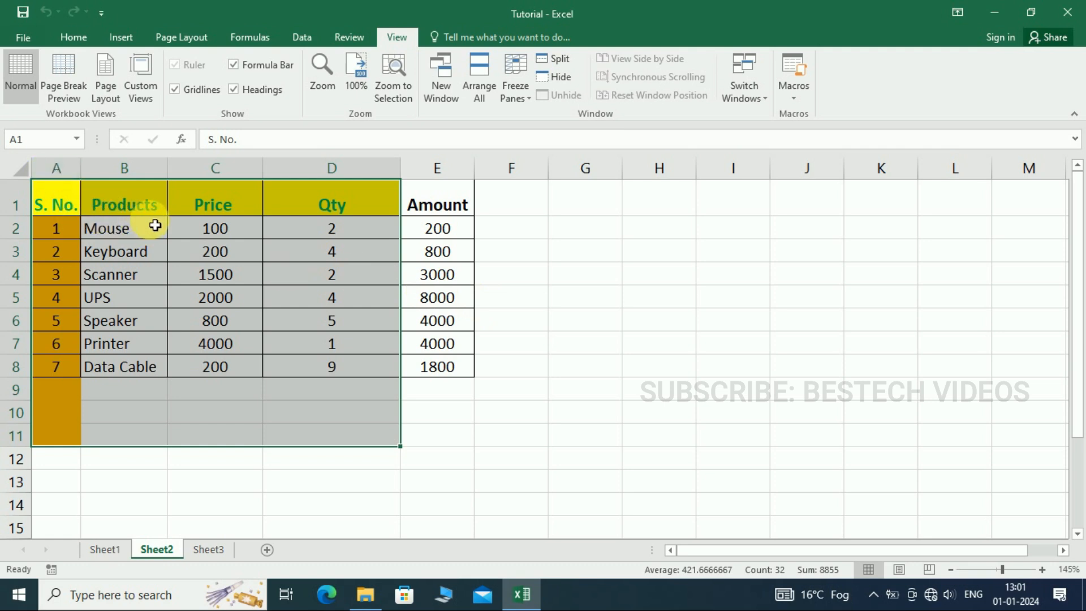
- Compare the formatting of the tables on Sheet1 and Sheet2, ending on Sheet1
click(102, 554)
click(148, 552)
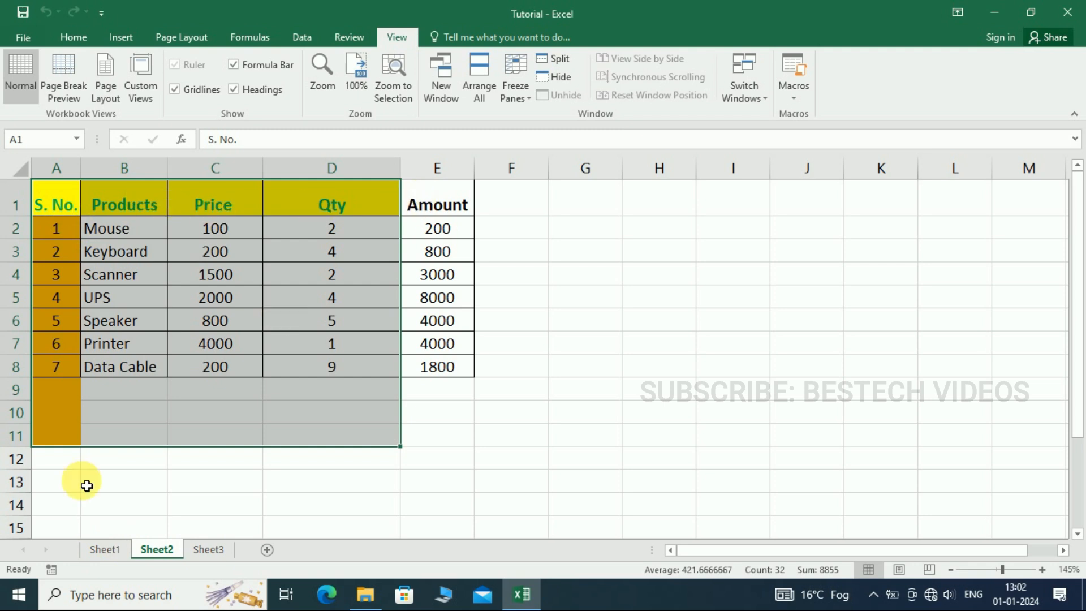
click(111, 551)
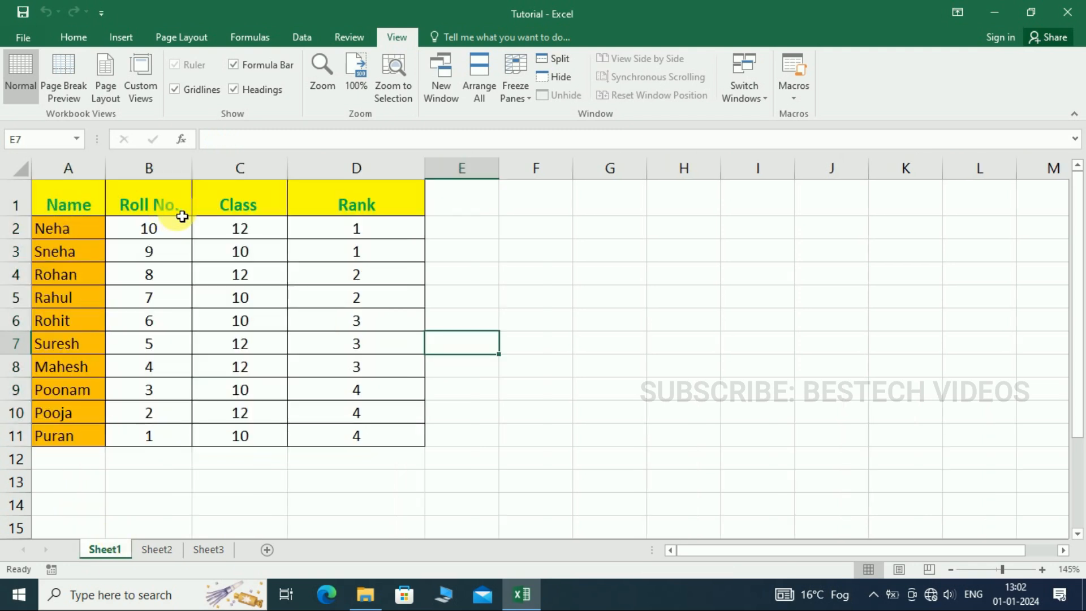
- Compare the product table on Sheet2 with the student table on Sheet1, examining the Amount column and rows 9 to 12 on Sheet2
click(150, 551)
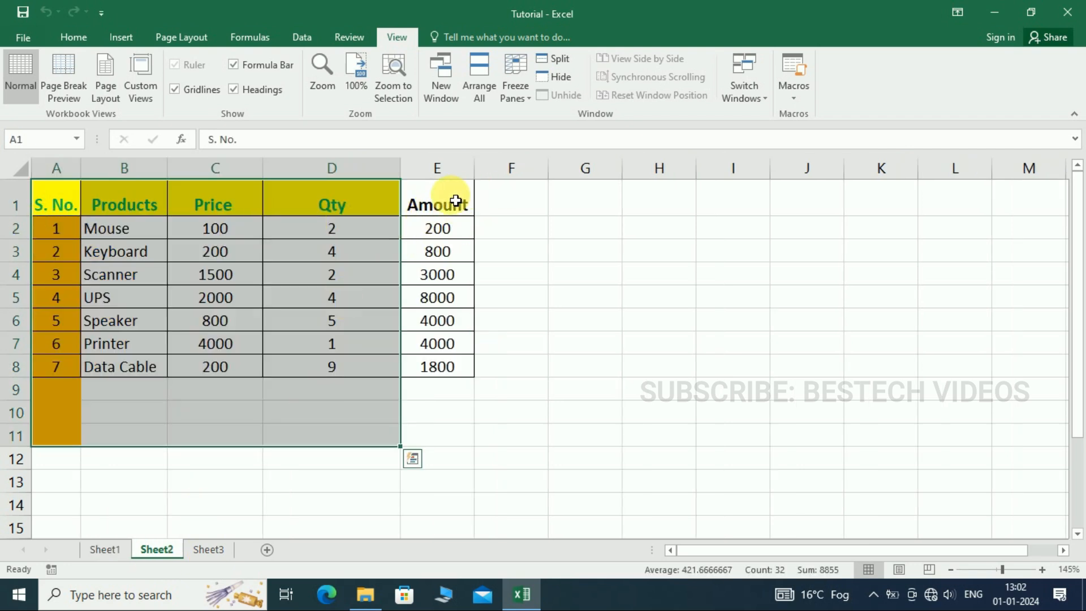
click(455, 202)
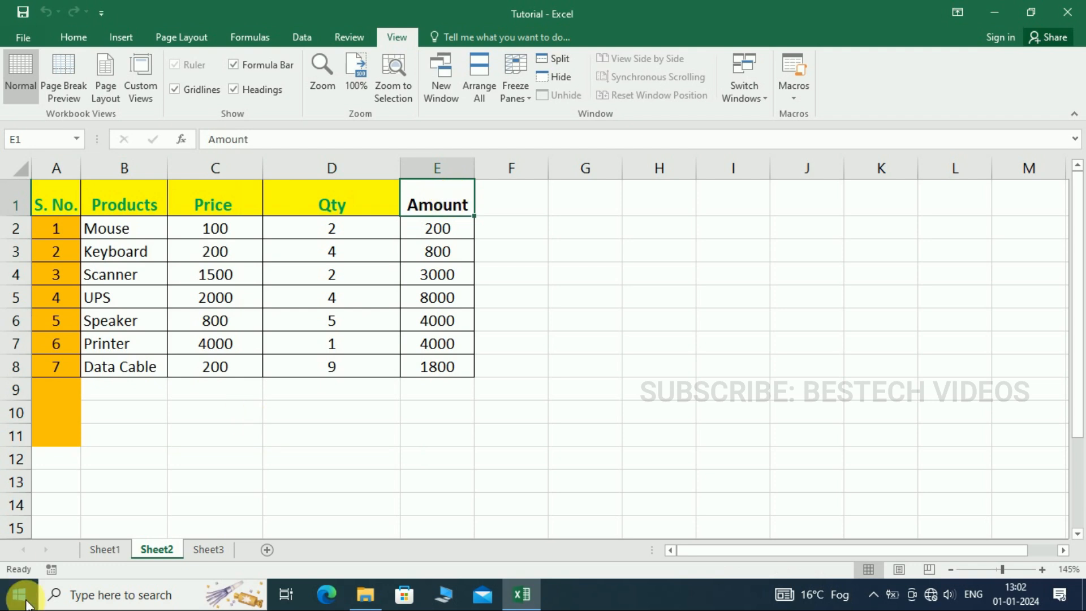
click(99, 549)
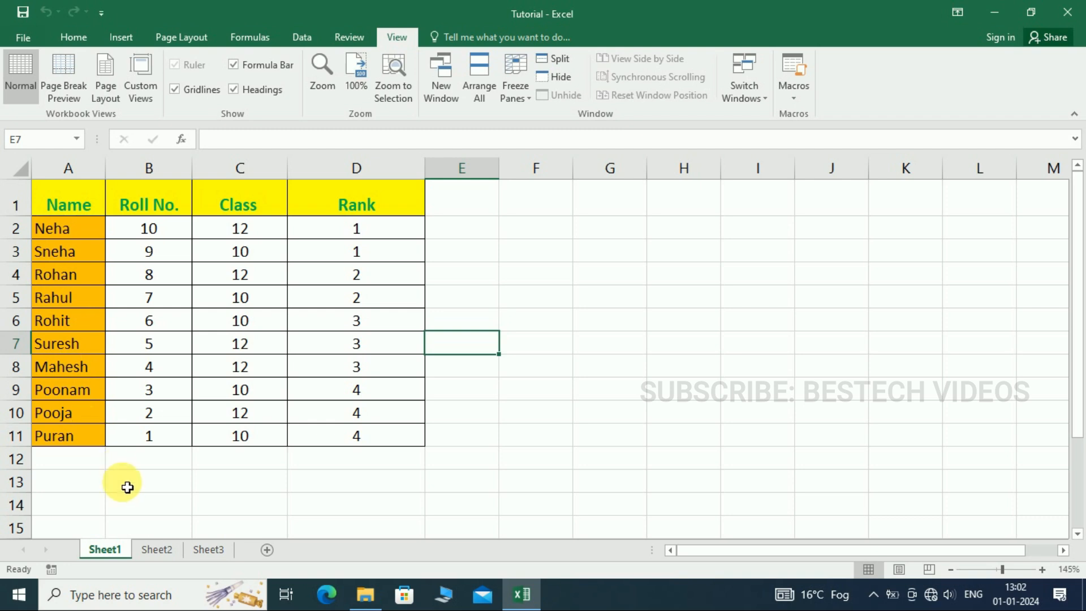
click(161, 555)
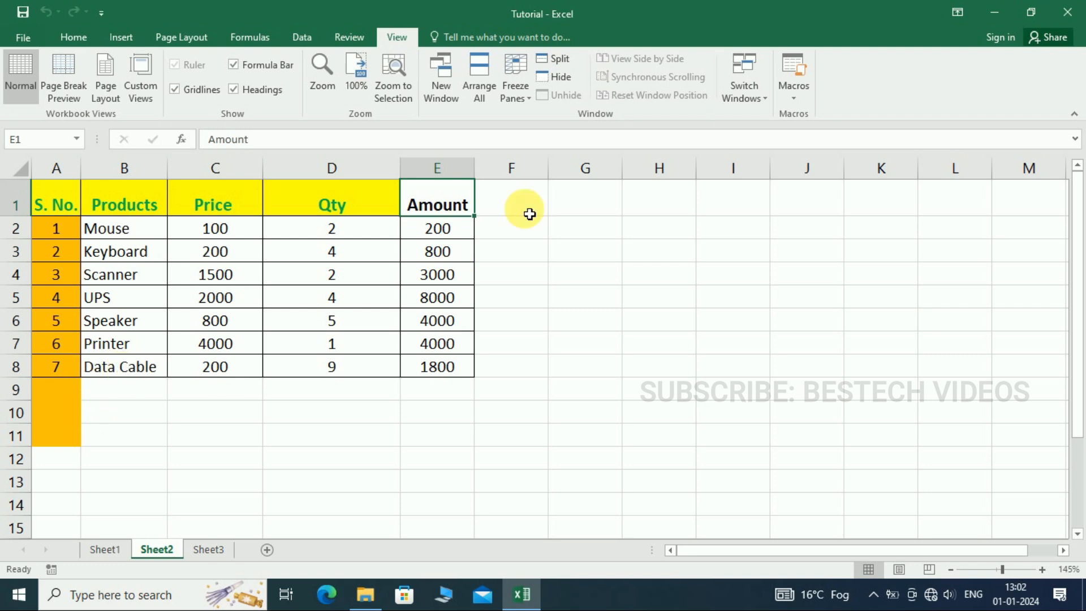
click(452, 179)
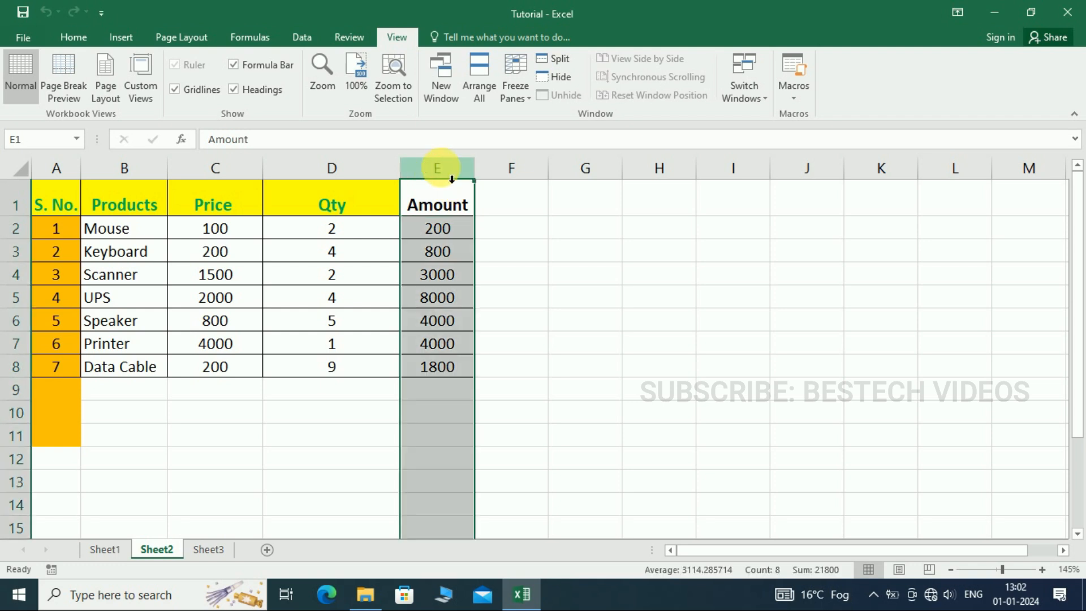
drag(17, 389, 19, 460)
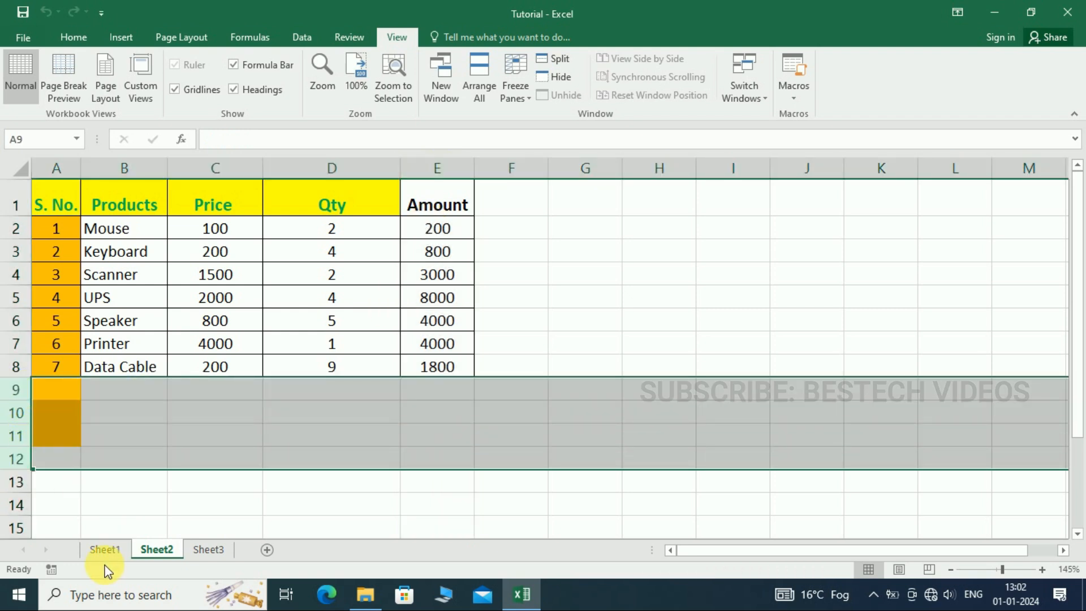
- Review the contents and formatting of Sheet1, Sheet2 and Sheet3, ending on Sheet1
click(102, 552)
click(154, 549)
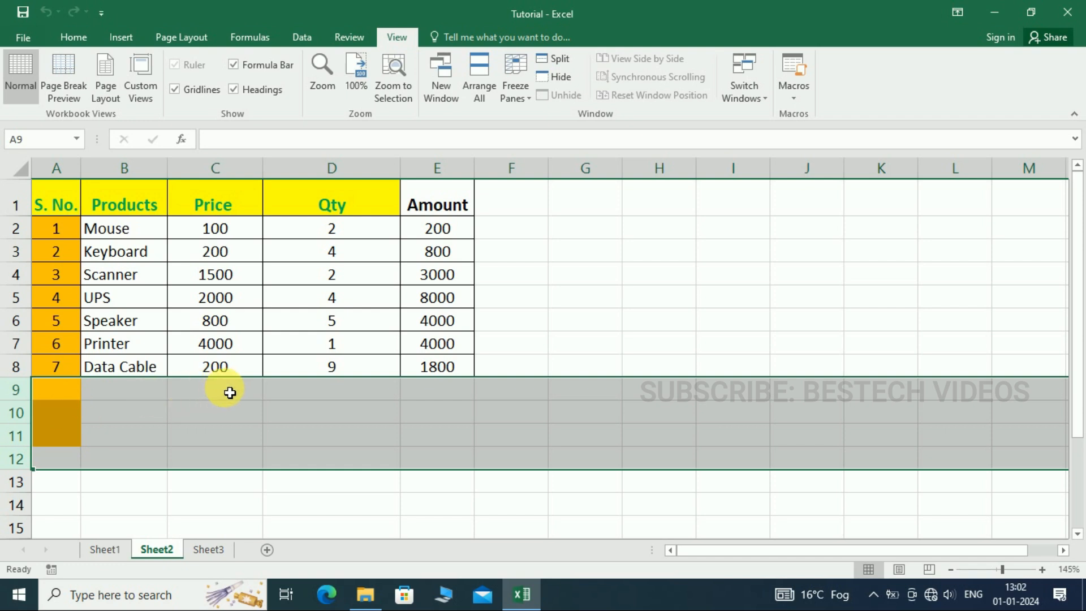
click(113, 555)
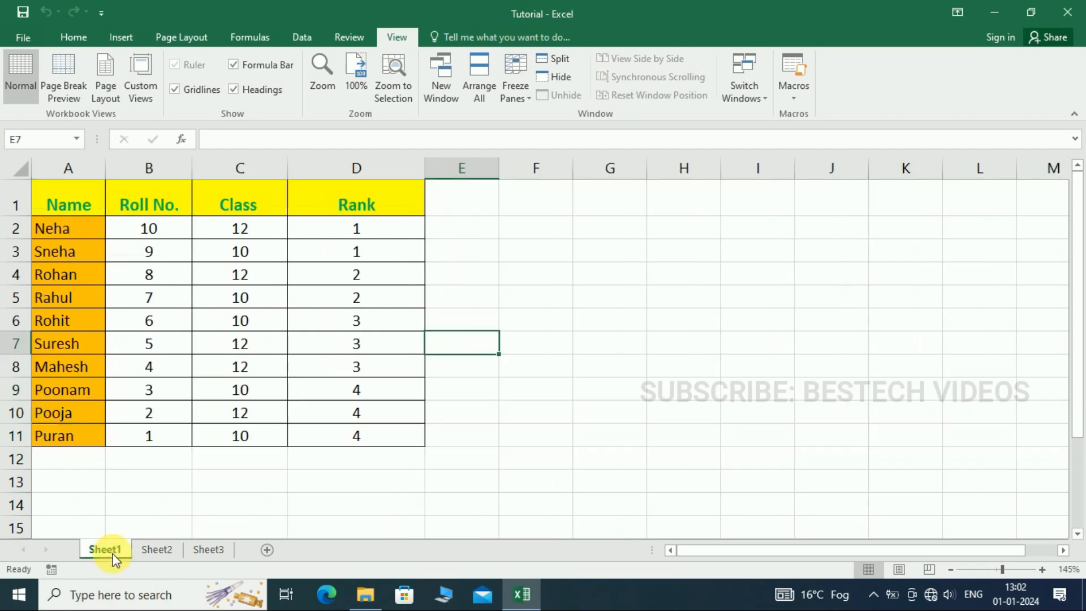
click(151, 551)
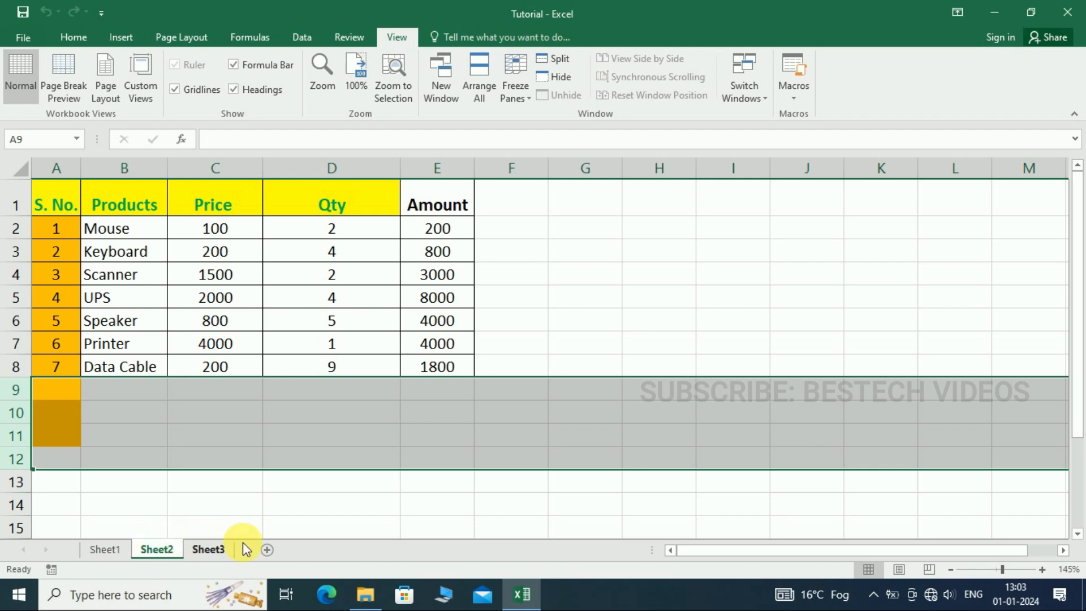
click(214, 557)
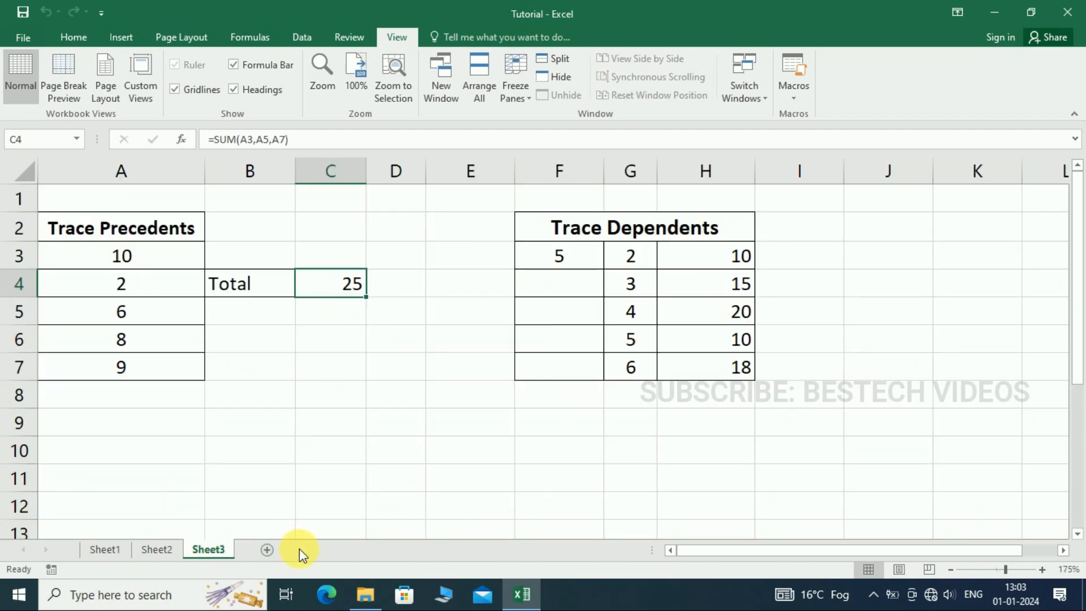
click(172, 554)
click(117, 546)
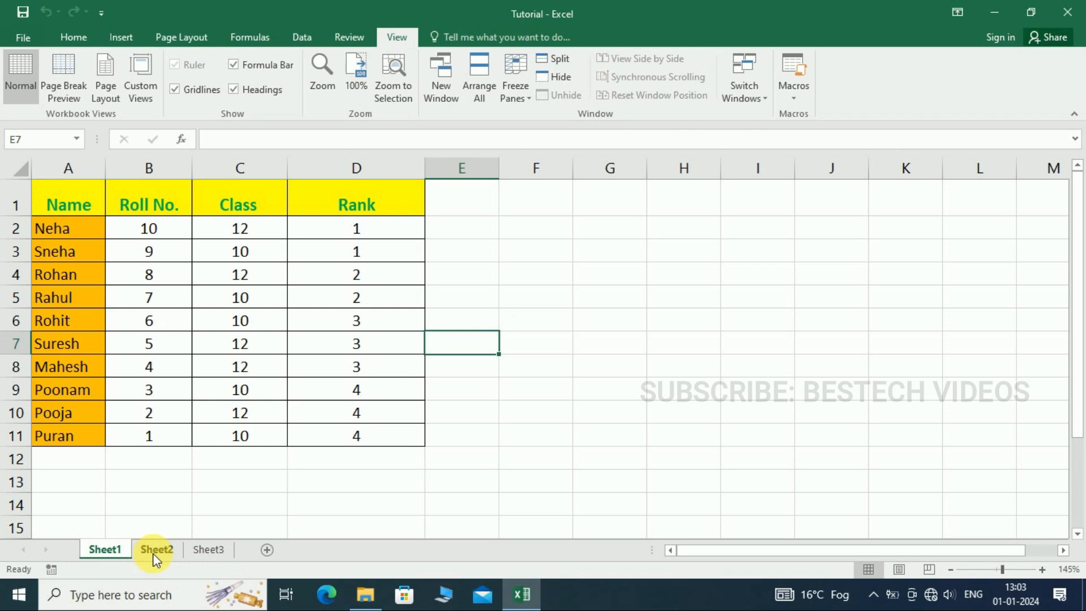
- Open the list of available macros on Sheet2 to check the Students macro
click(153, 553)
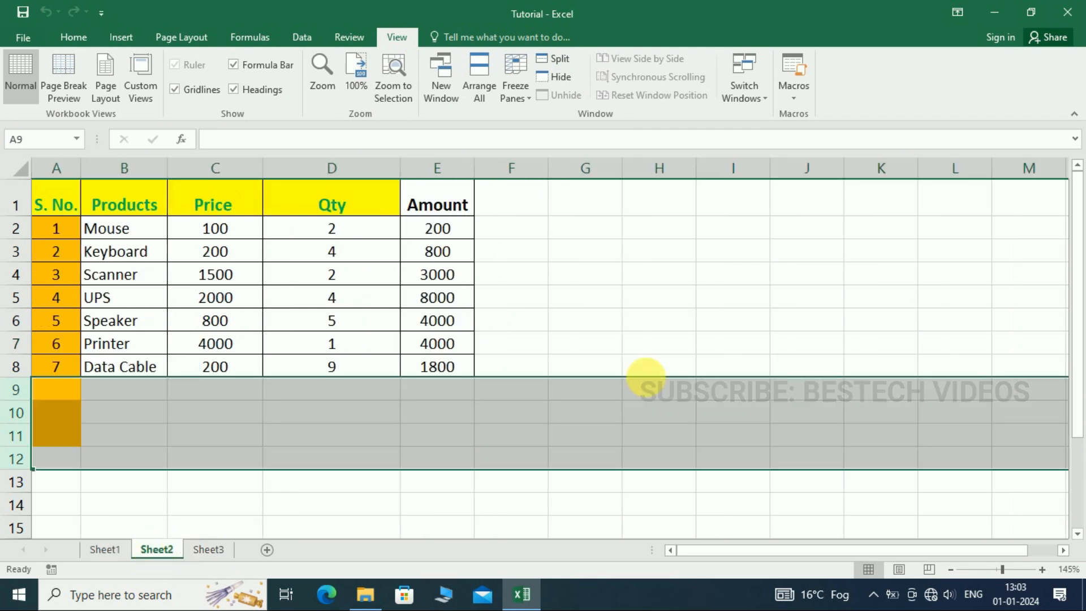
click(798, 97)
click(808, 114)
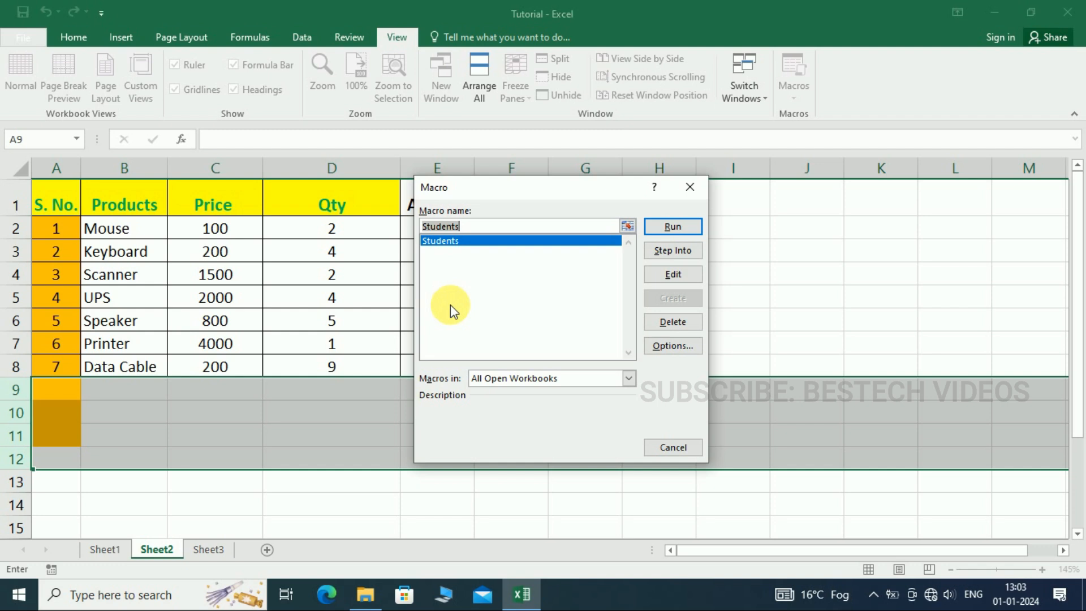
click(482, 301)
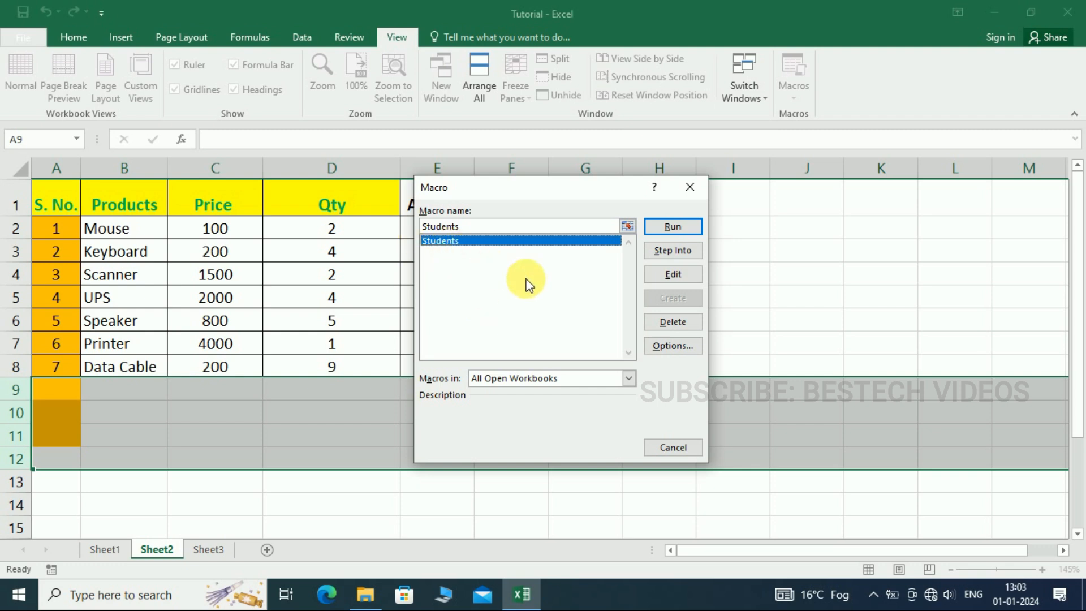